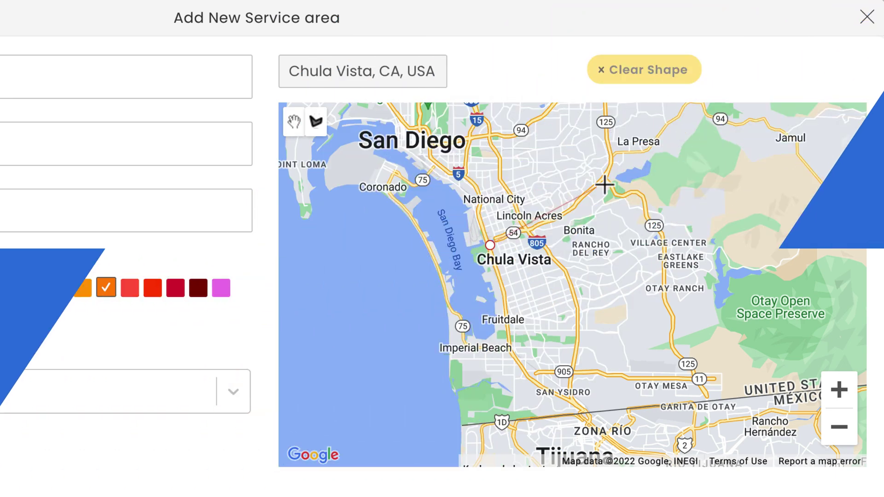
Step: Outline an area from Chula Vista to Otay Mesa and San Ysidro on the map and save it
click(605, 182)
click(657, 227)
click(690, 375)
click(533, 377)
click(490, 246)
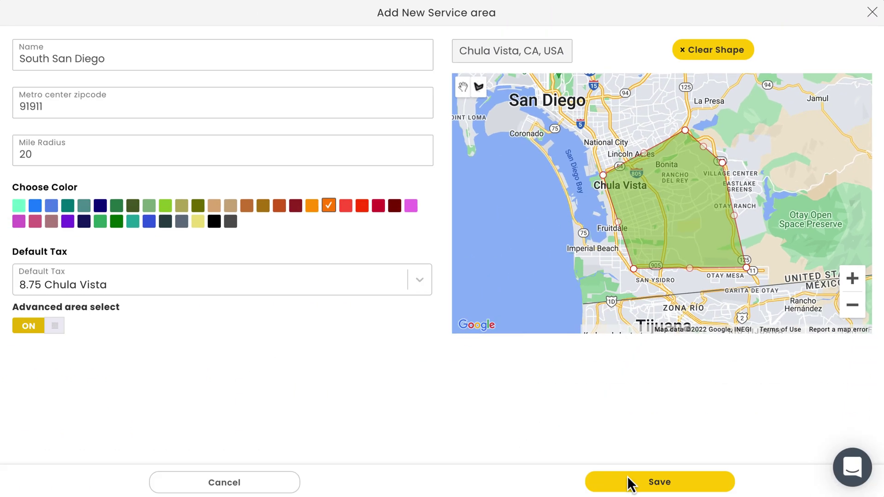
click(628, 482)
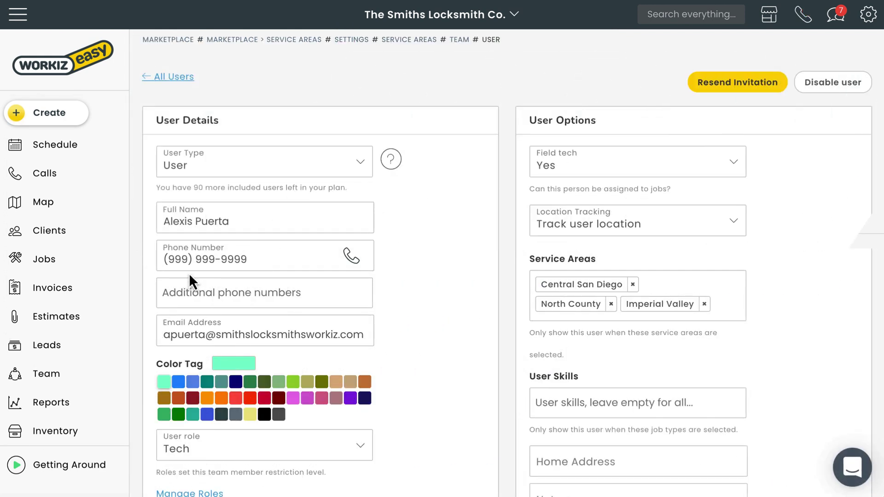
Step: Add South San Diego to the user's service areas, then view the Area Performance report
click(652, 283)
click(659, 367)
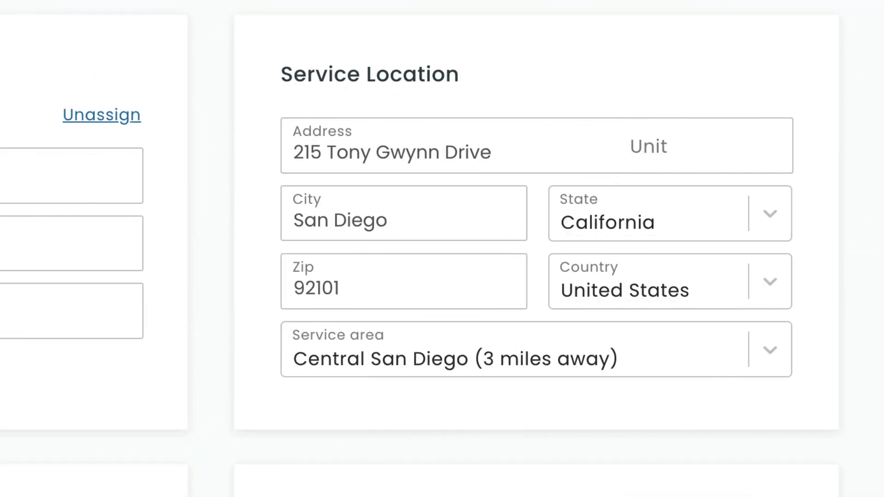
scroll(442, 249, down, 5)
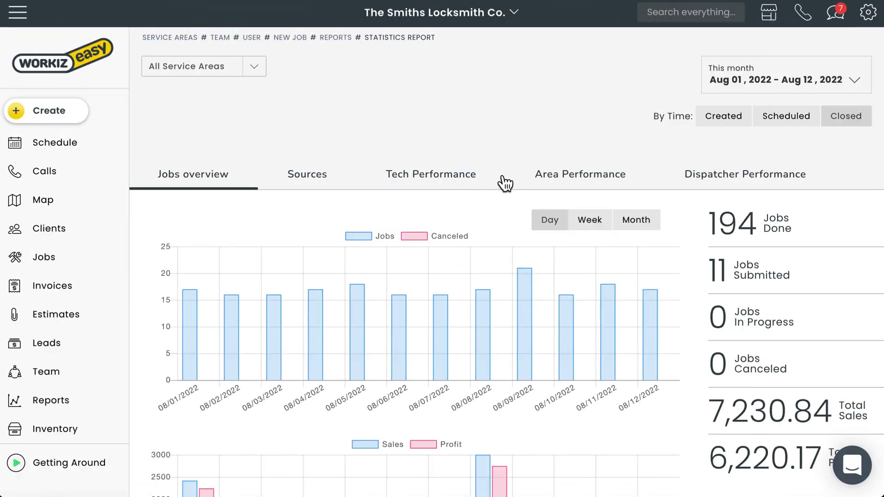
click(549, 189)
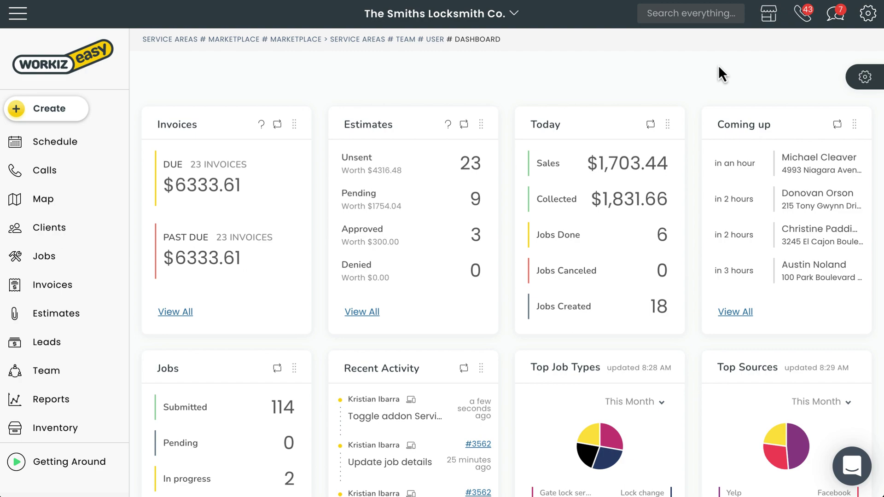
Step: Turn on the Service Areas add-on from the marketplace
click(763, 27)
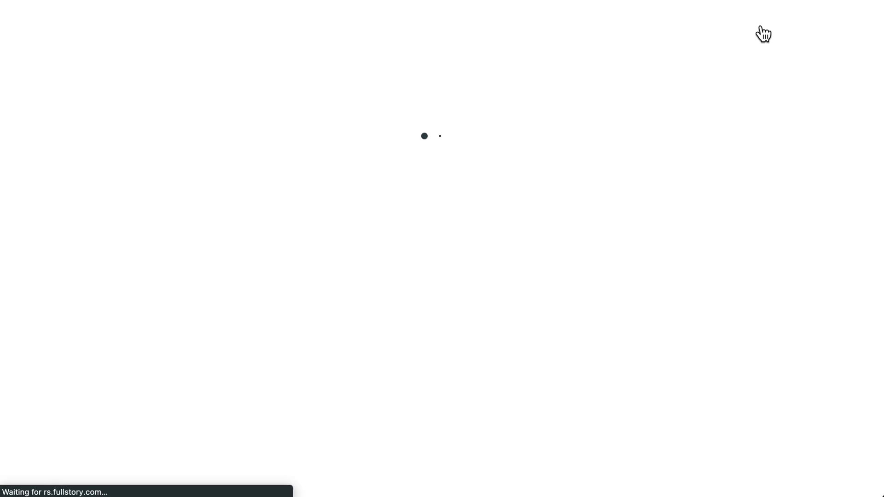
scroll(537, 207, down, 15)
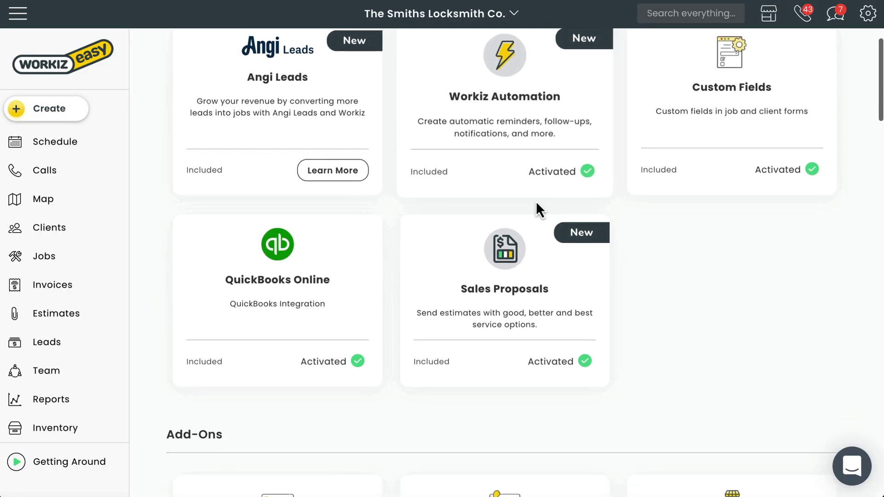
scroll(537, 207, down, 8)
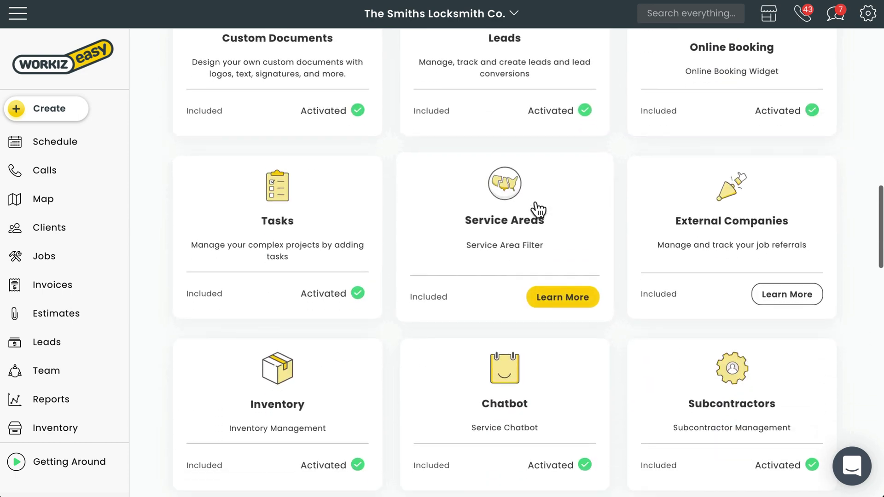
click(536, 205)
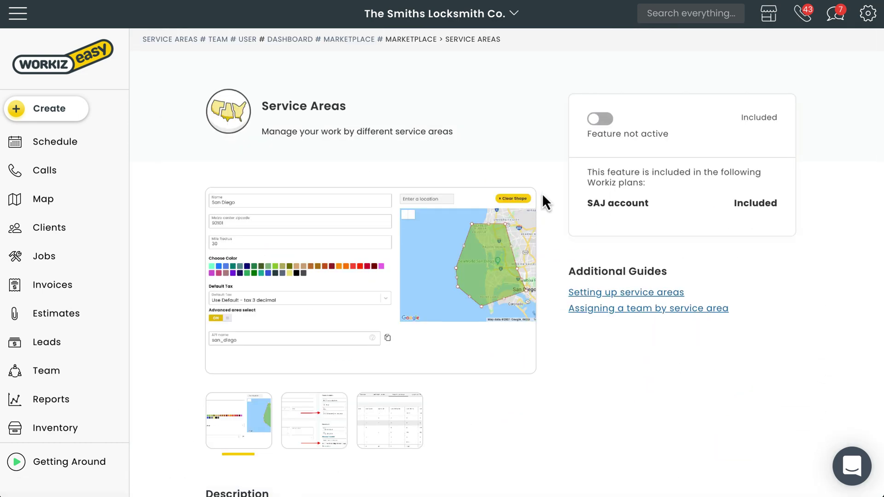
click(600, 121)
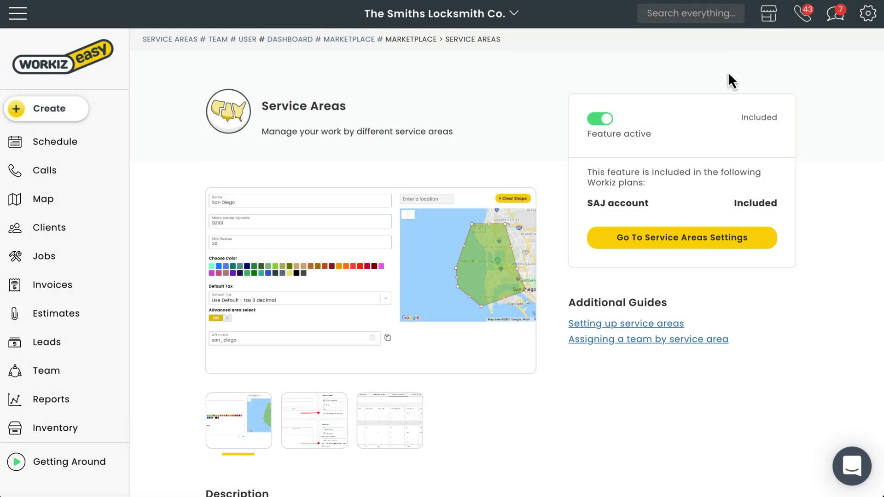
Step: Open a blank Add New Service area form from the Job Settings service areas page
click(868, 17)
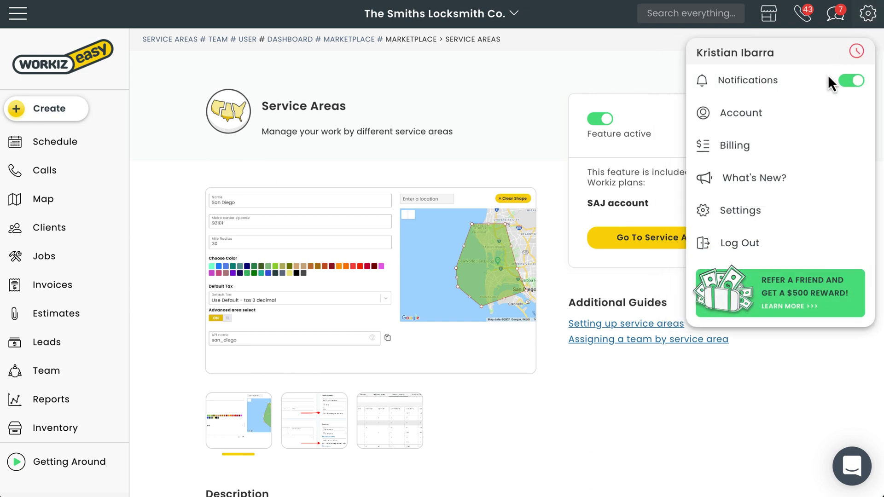
click(735, 214)
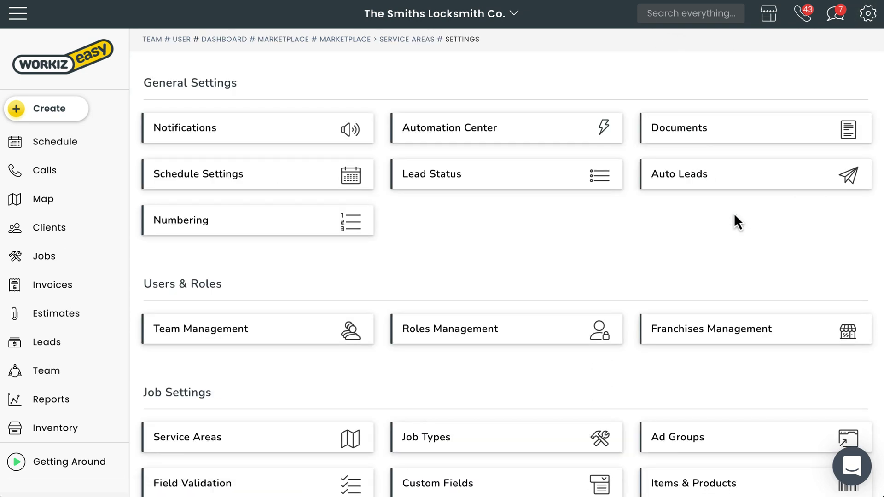
scroll(735, 214, down, 4)
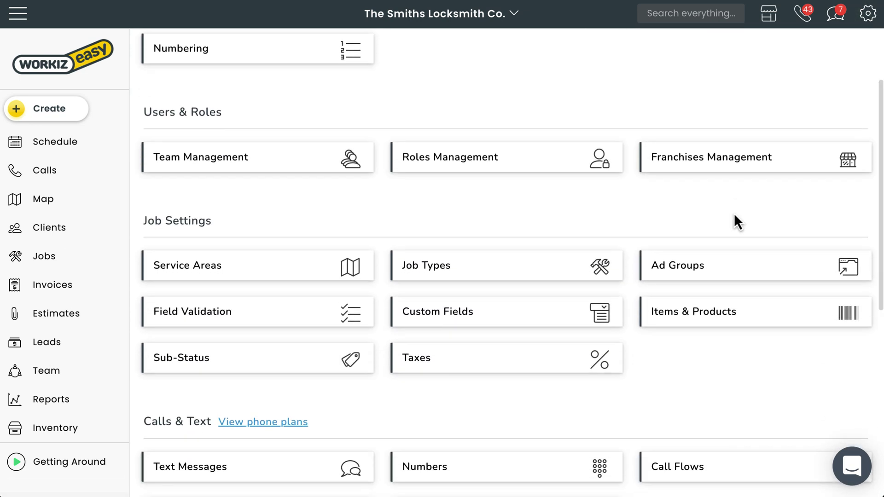
click(362, 278)
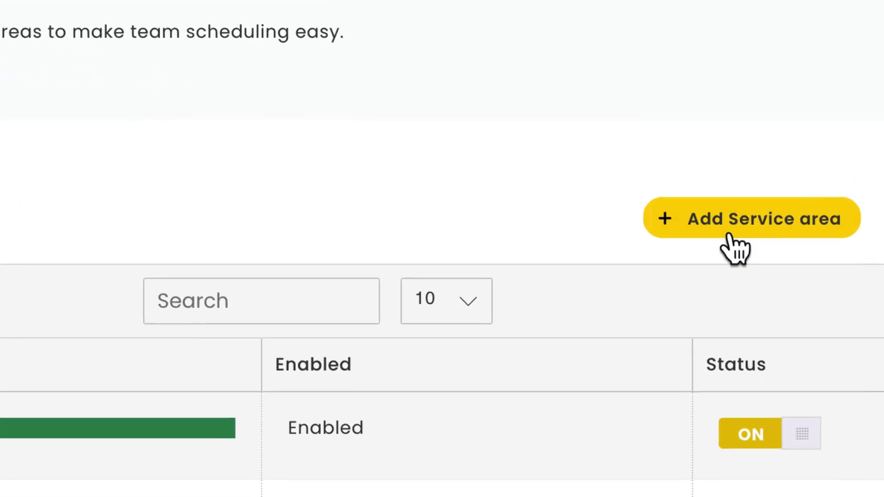
click(807, 177)
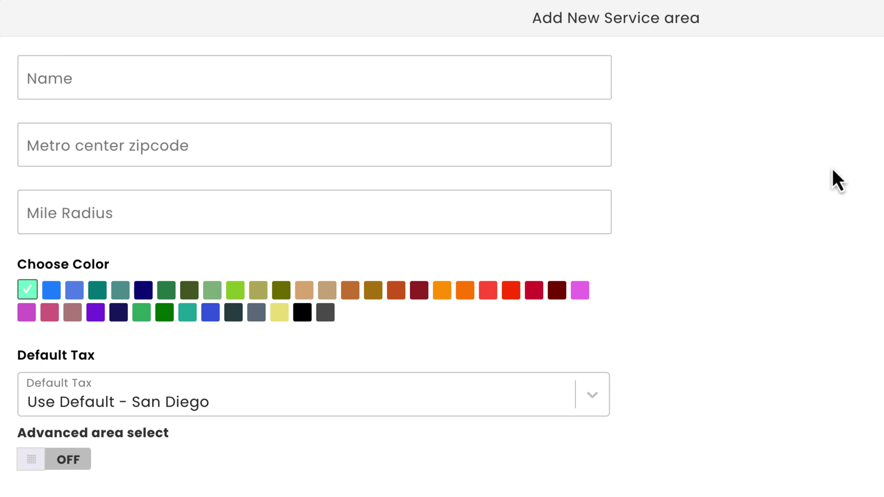
Step: Name the area 'South San Diego' with zipcode 91911 and a 20-mile radius
click(527, 81)
text(South San Diego)
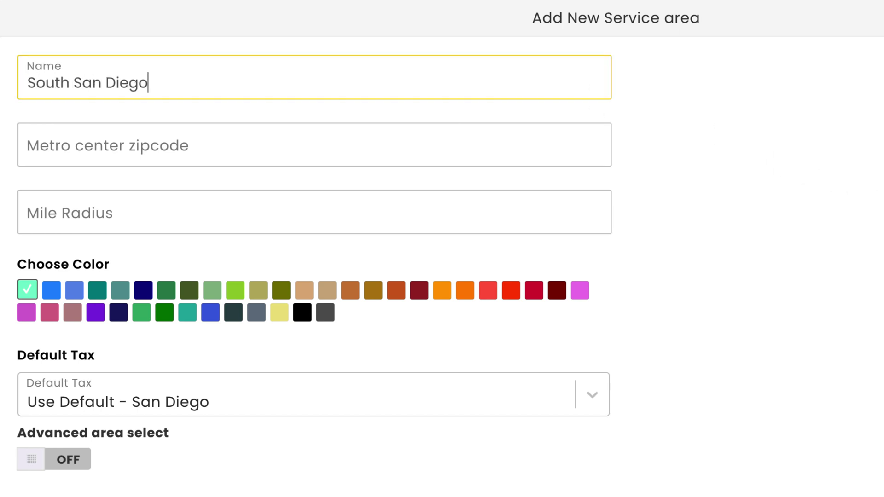
click(29, 148)
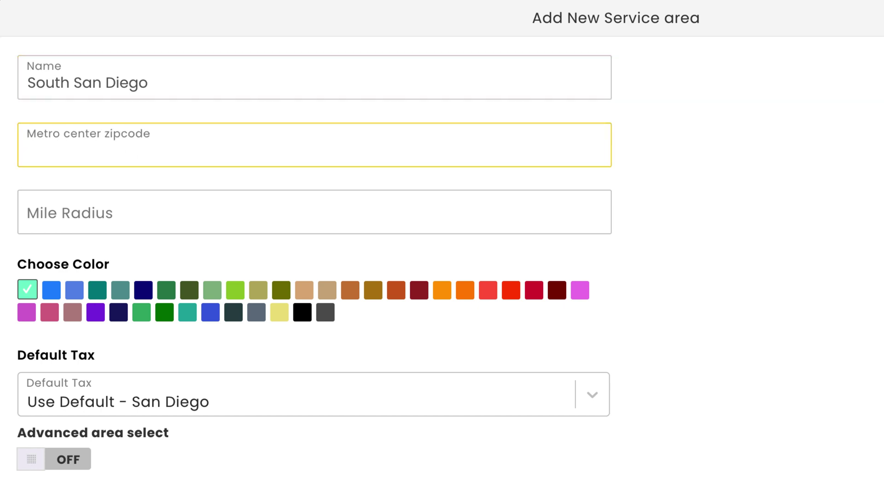
text(91911)
click(29, 217)
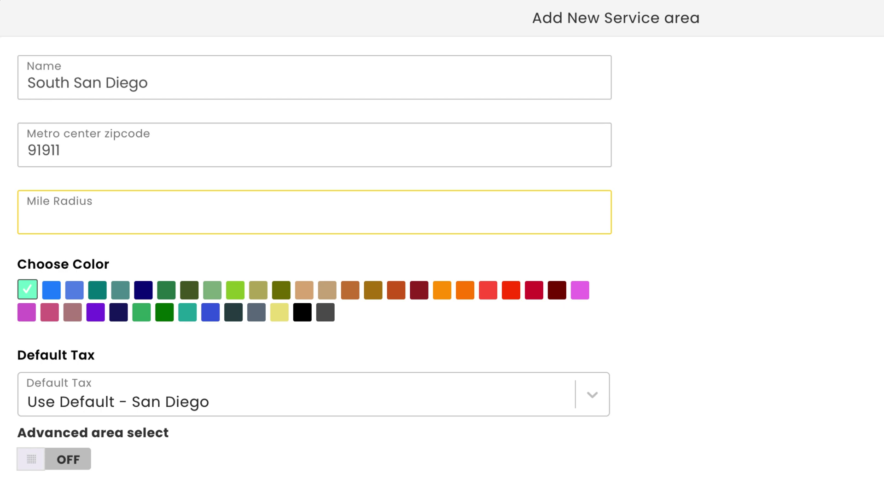
text(20)
Step: Make it orange with 8.75 Chula Vista default tax and advanced area select on
click(464, 291)
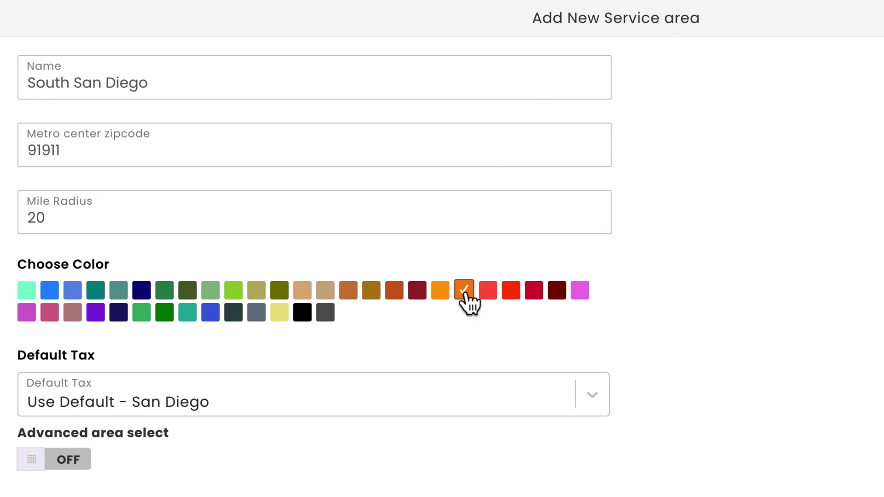
scroll(456, 323, down, 5)
click(455, 189)
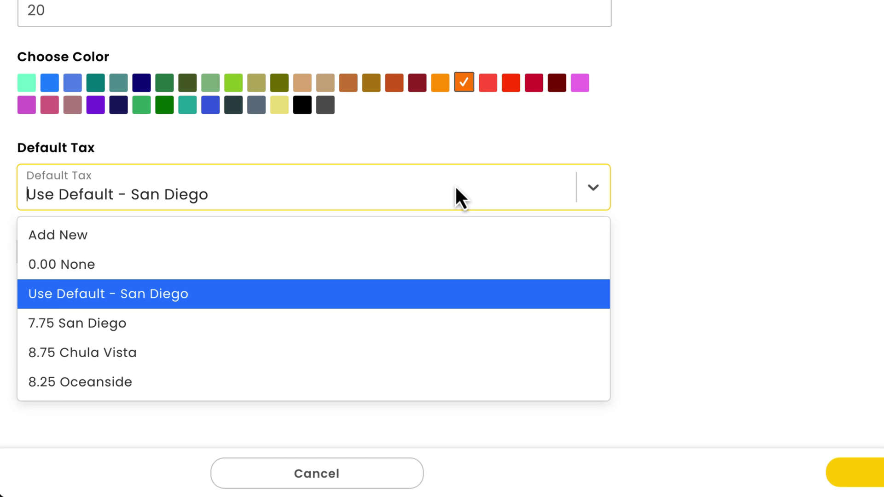
click(424, 359)
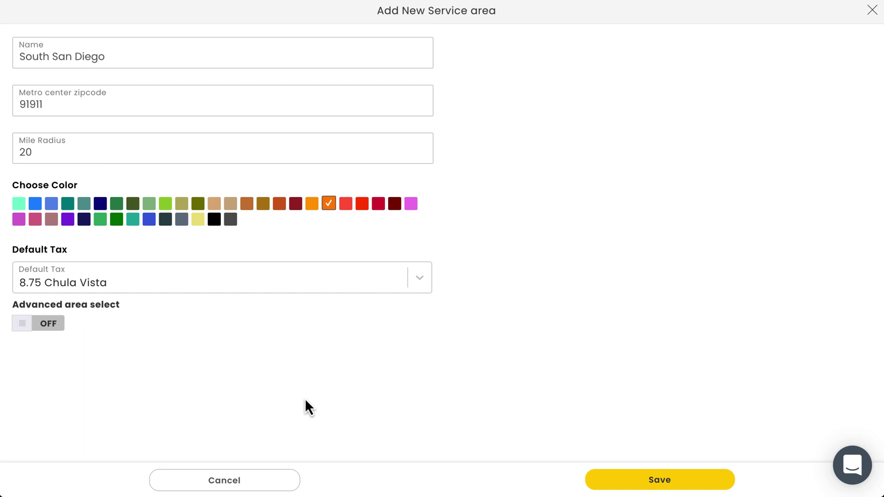
click(51, 328)
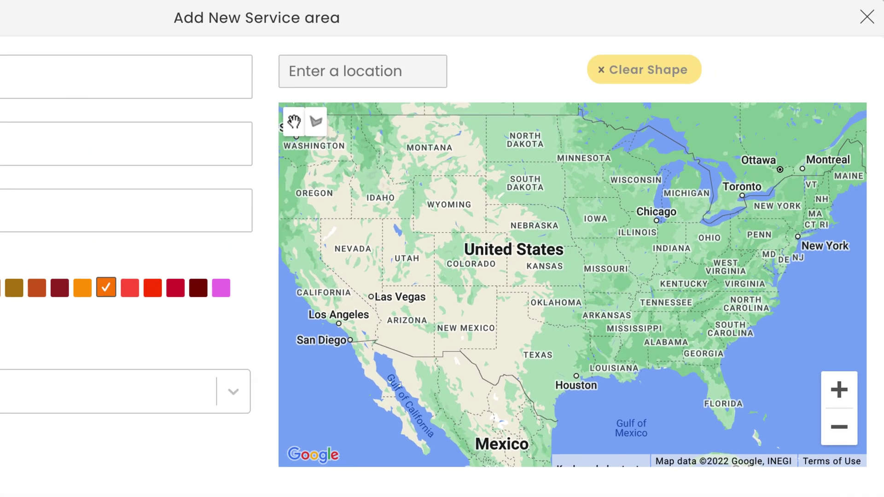
Step: Centre the map on Chula Vista, CA, USA
click(352, 78)
text(Chula Vista)
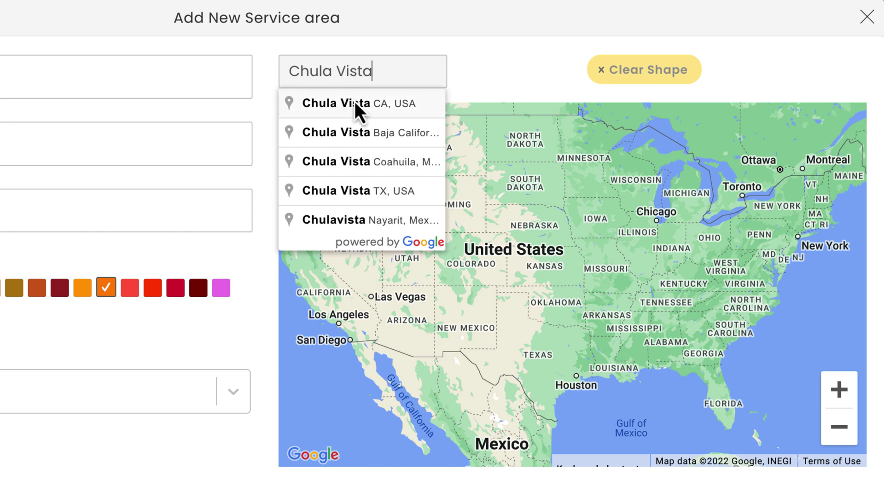
click(355, 103)
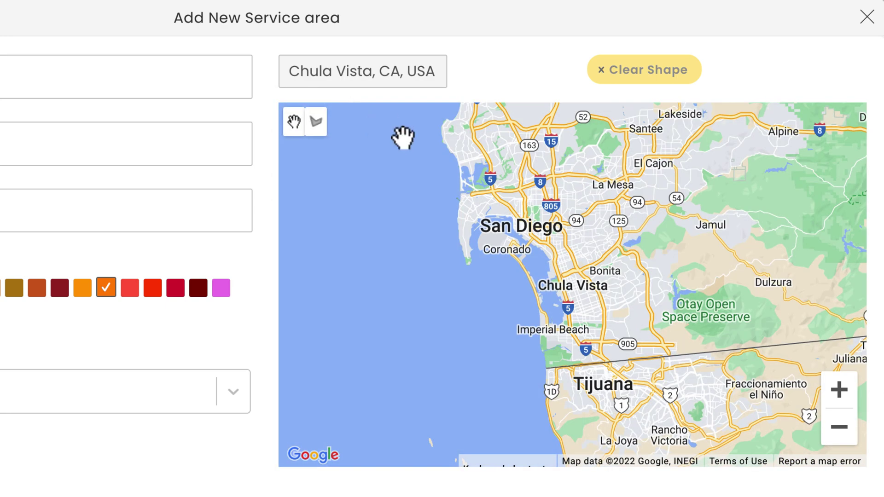
scroll(631, 312, up, 1)
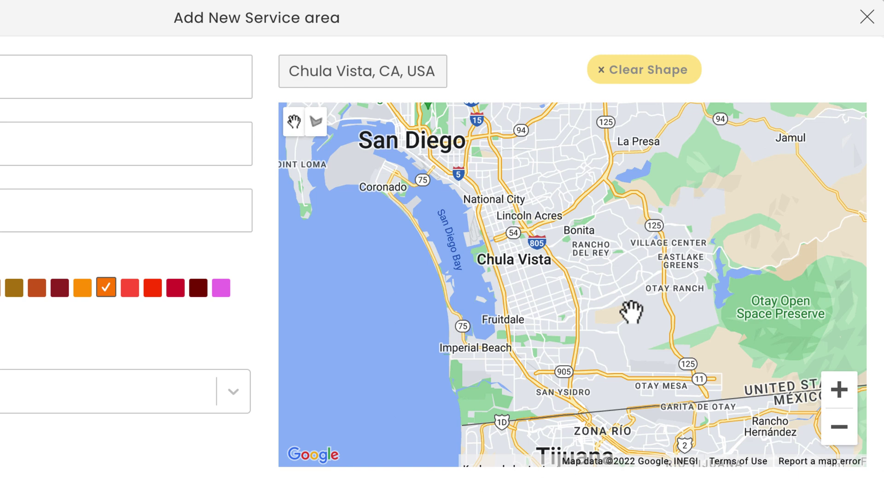
Step: Draw a polygon through Chula Vista, La Presa, Village Center, Otay Mesa and San Ysidro, then save
click(323, 133)
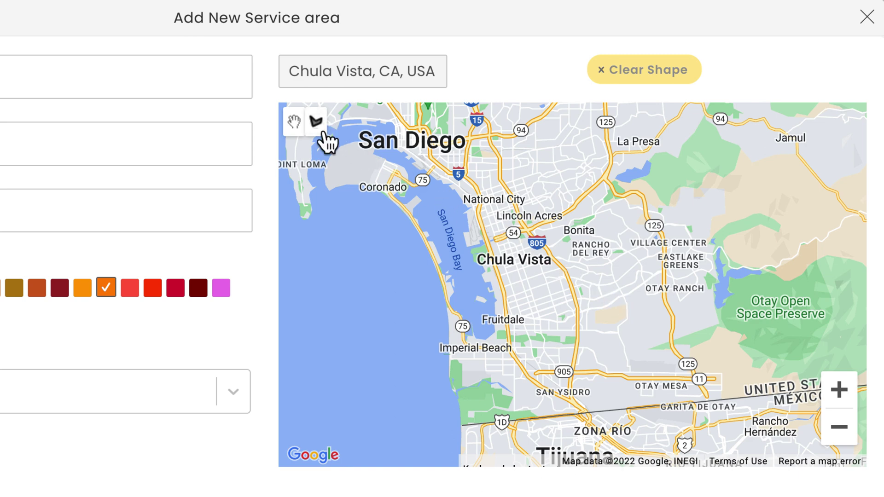
click(489, 244)
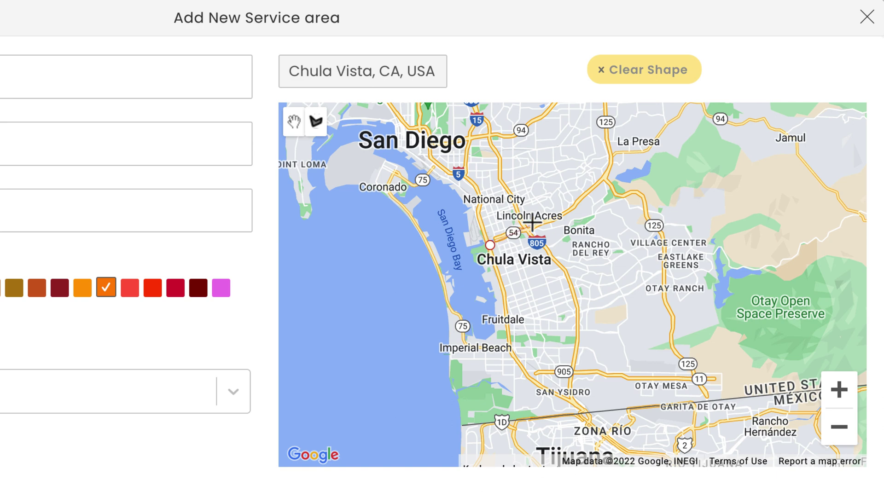
click(605, 182)
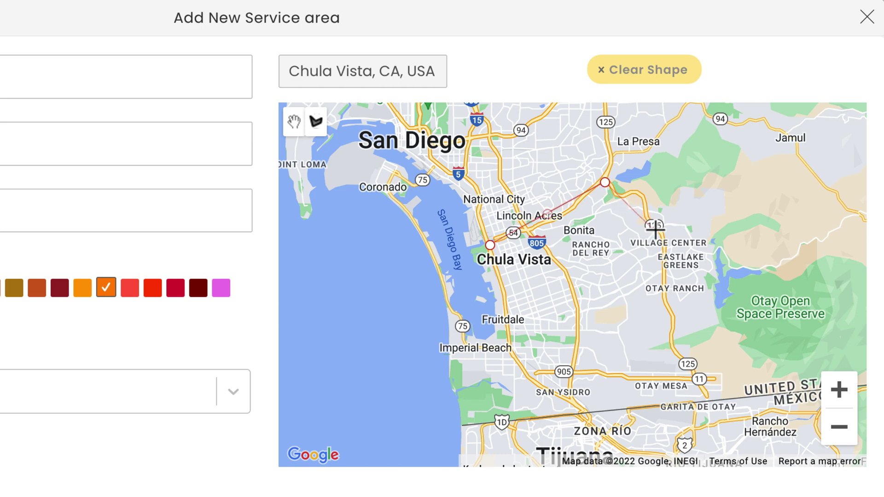
click(657, 227)
click(690, 375)
click(533, 376)
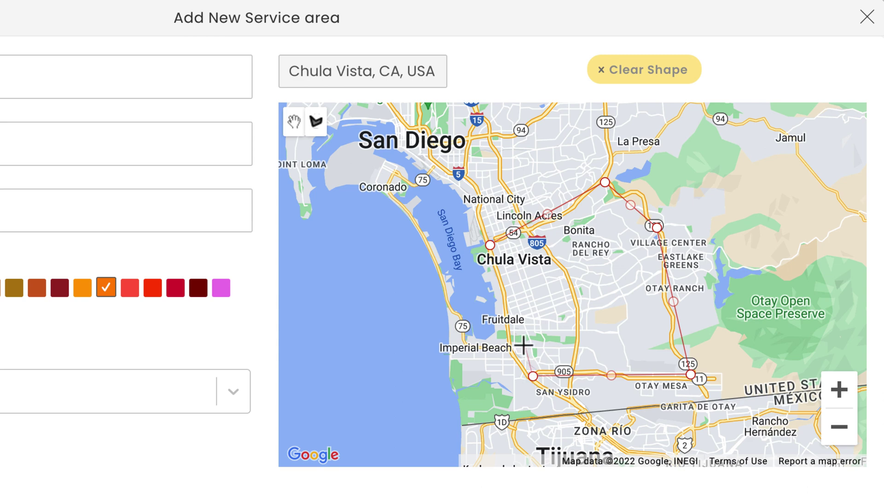
click(490, 246)
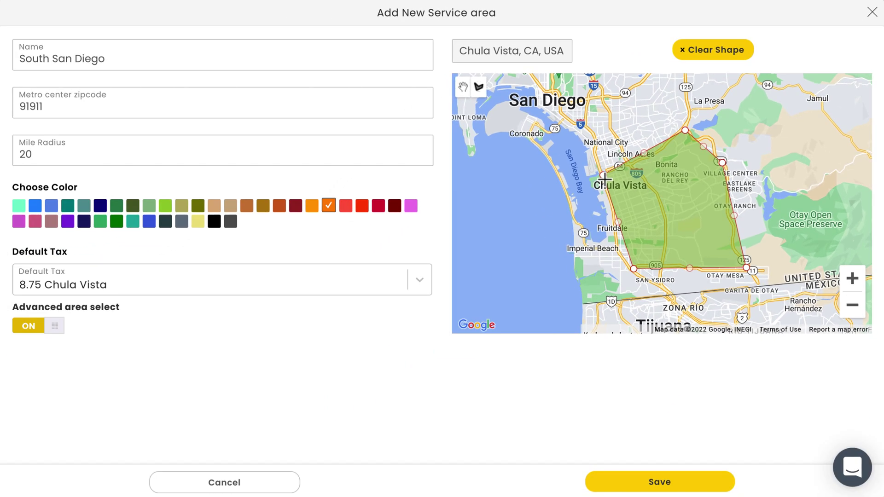
click(629, 483)
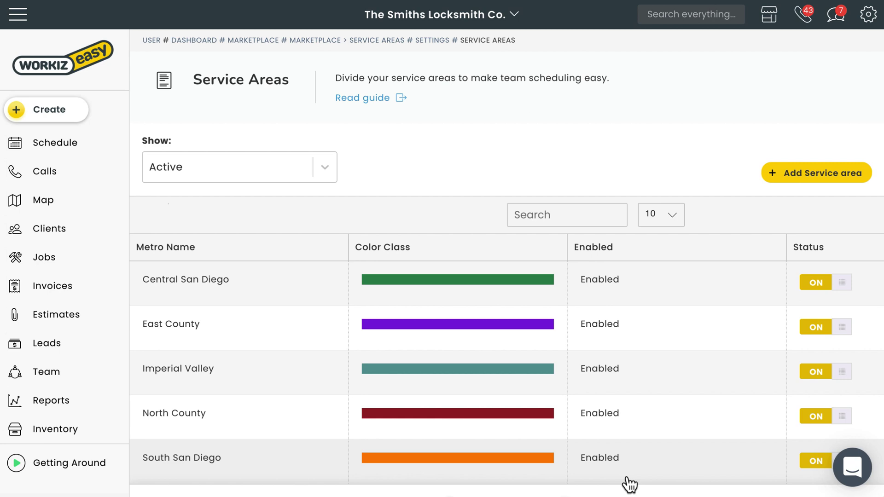
Step: Assign South San Diego to the tech's service areas on their Team profile
click(75, 377)
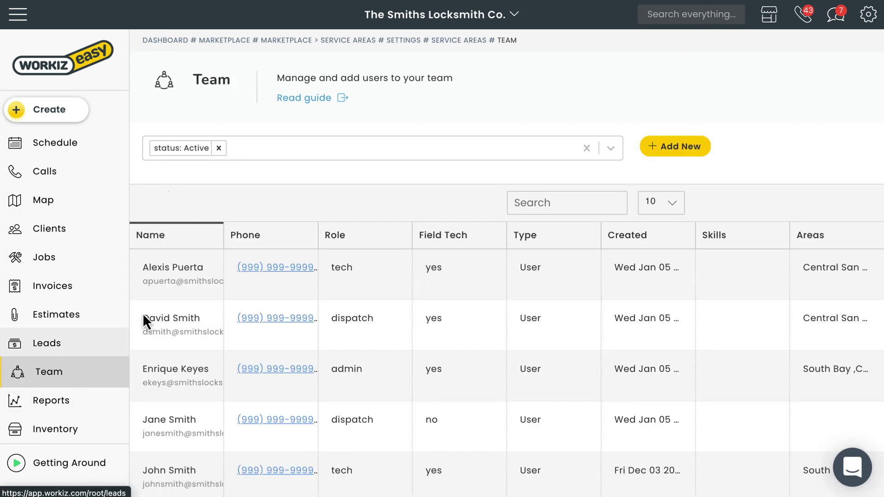
click(191, 278)
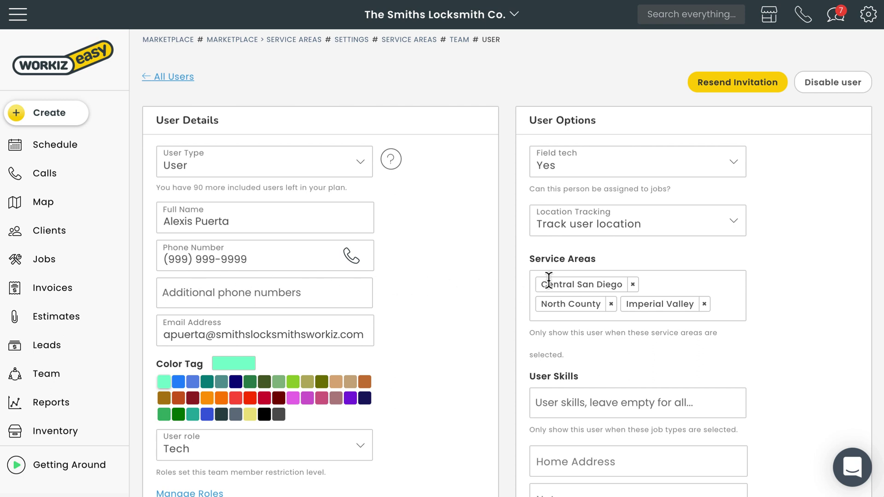
click(651, 283)
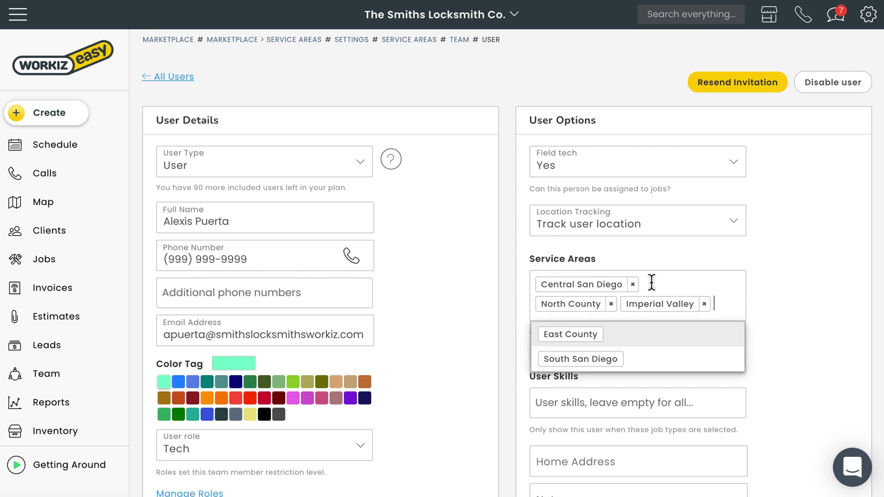
click(659, 366)
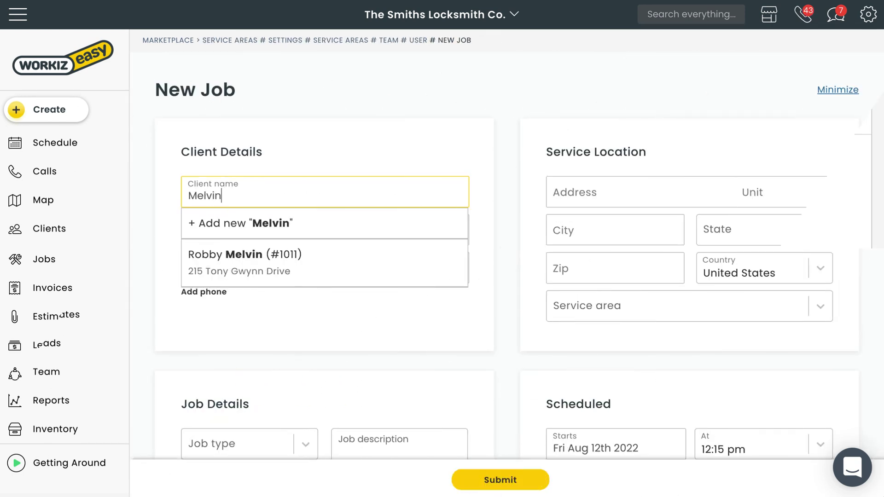
Step: Pick the existing client for the new job so the service area fills in as Central San Diego
click(243, 261)
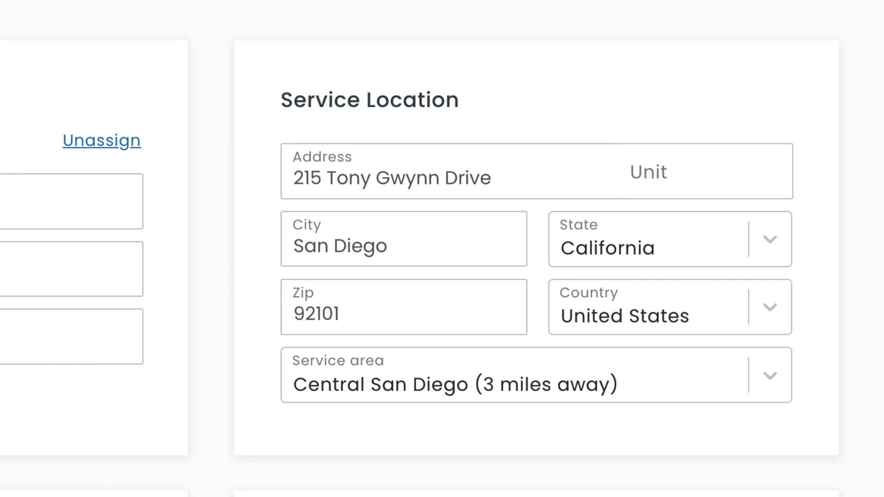
scroll(537, 249, down, 5)
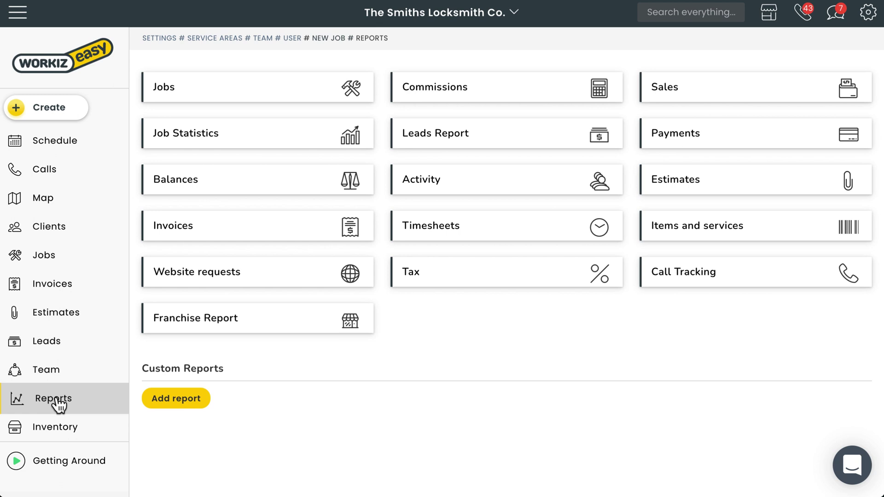
Step: Open the Job Statistics report on its Area Performance breakdown
click(238, 138)
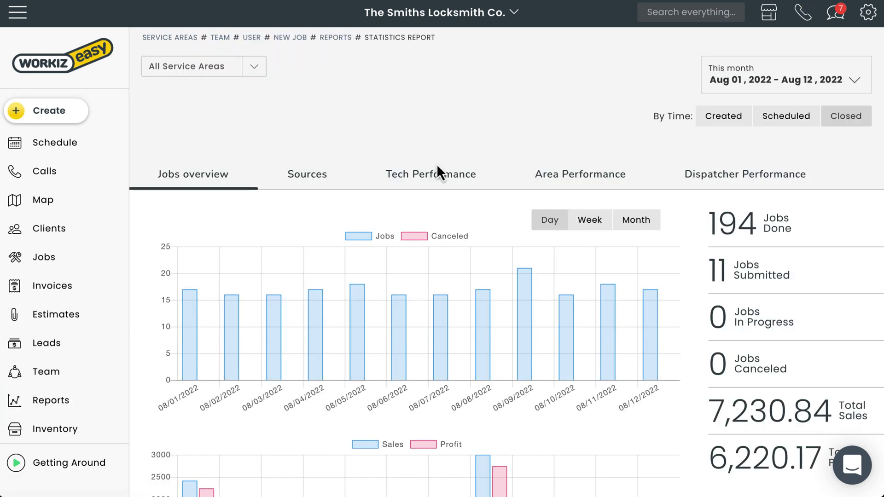
click(548, 188)
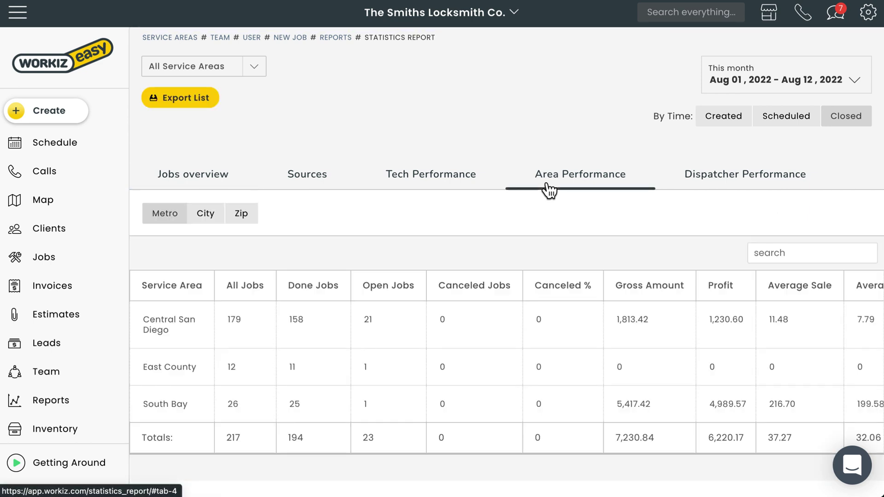